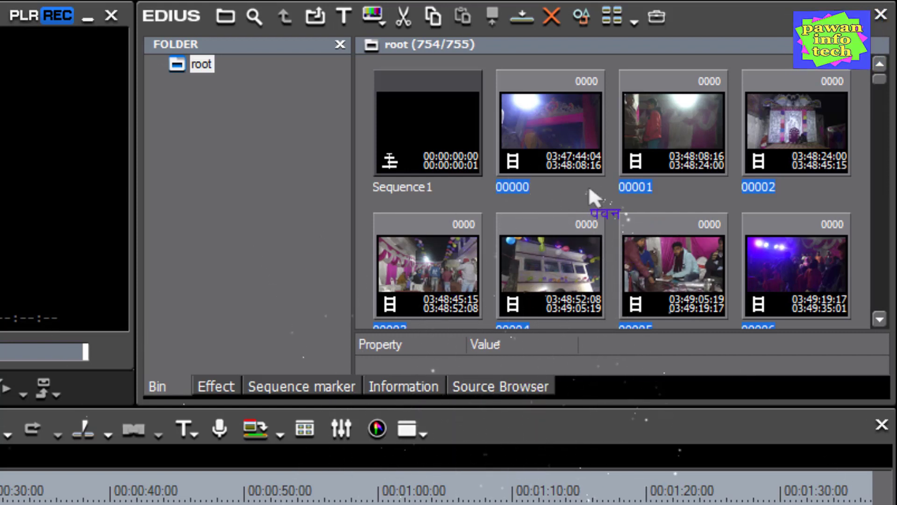
{"action": "left_click", "coordinate": [547, 225]}
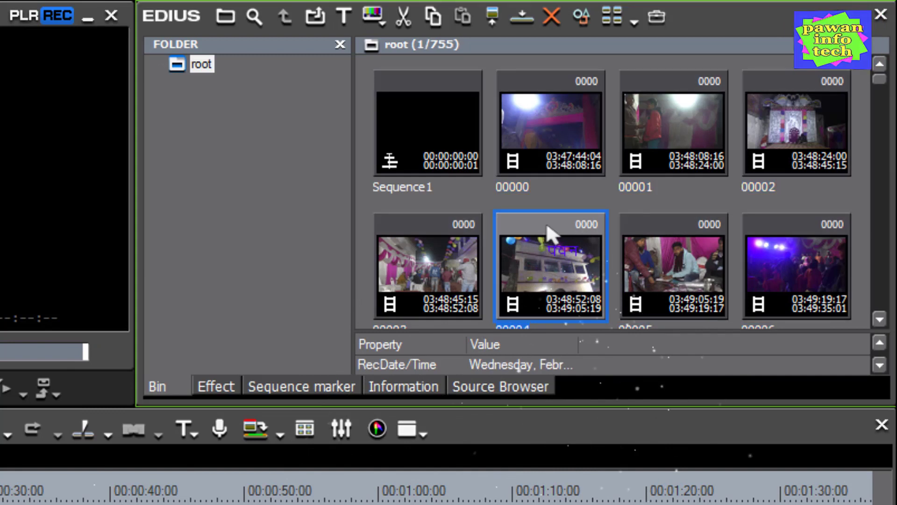
{"action": "key", "text": "ctrl+a"}
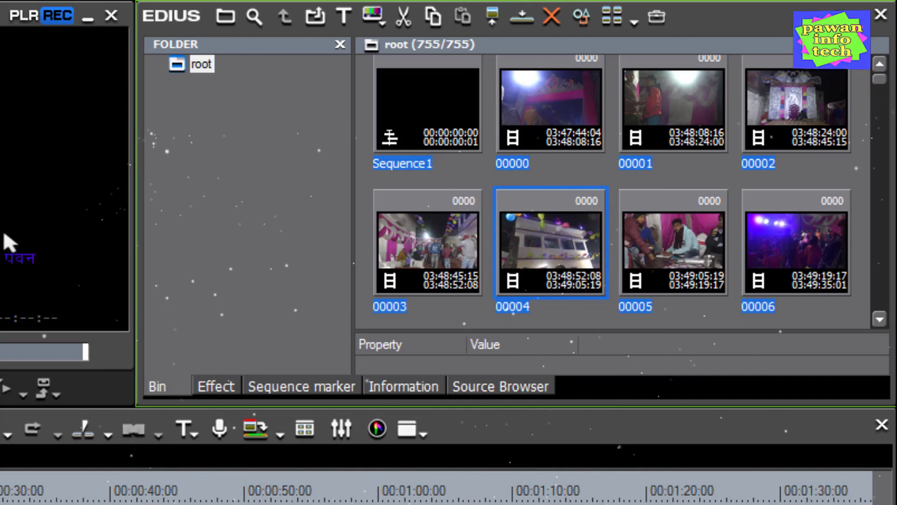
{"action": "left_click", "coordinate": [51, 290]}
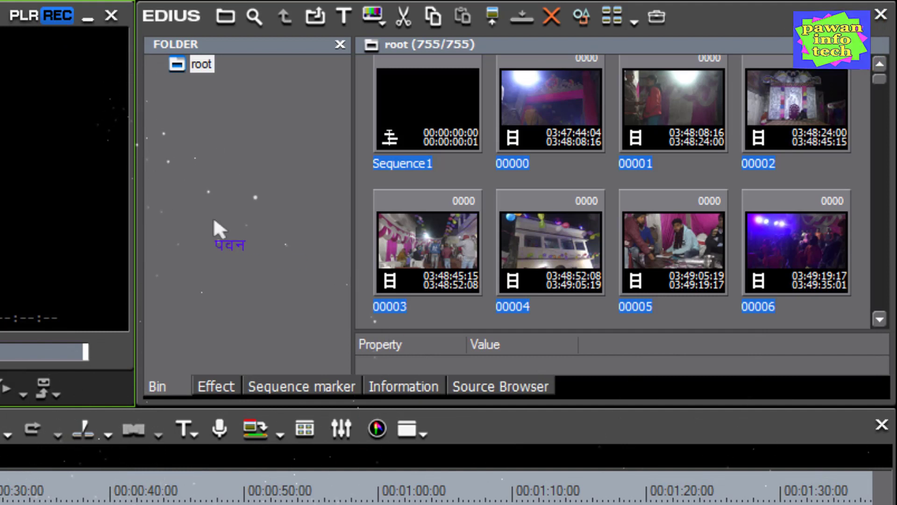
{"action": "left_click", "coordinate": [300, 189]}
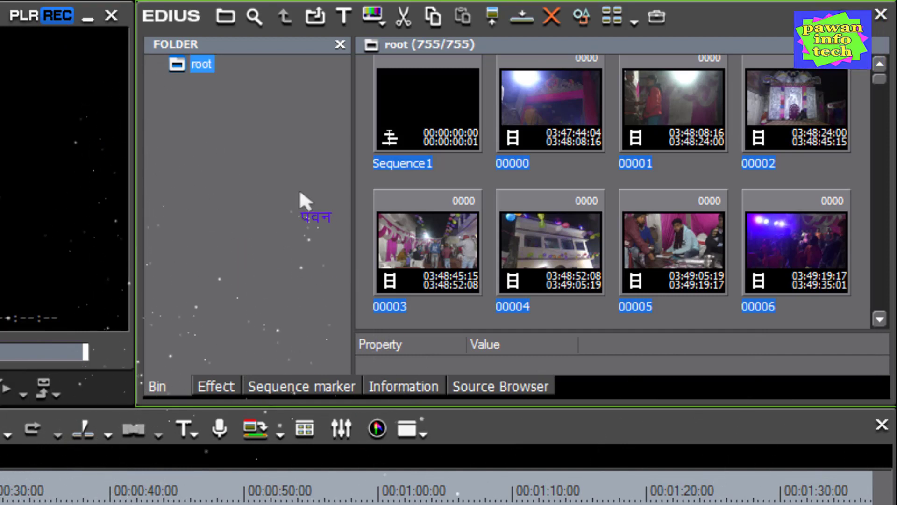
{"action": "left_click", "coordinate": [465, 181]}
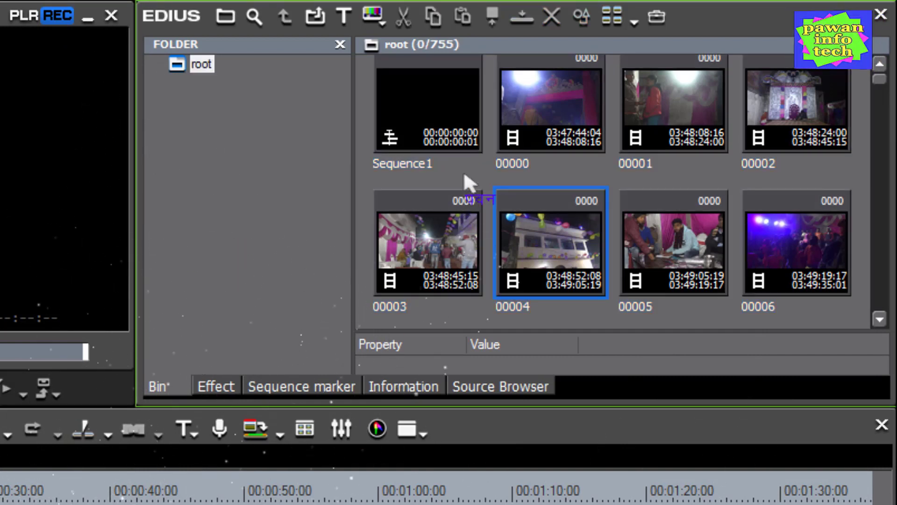
Step: Select every clip in the root bin except Sequence1 and place them on the 1 VA track at the start of the timeline
{"action": "key", "text": "ctrl+a"}
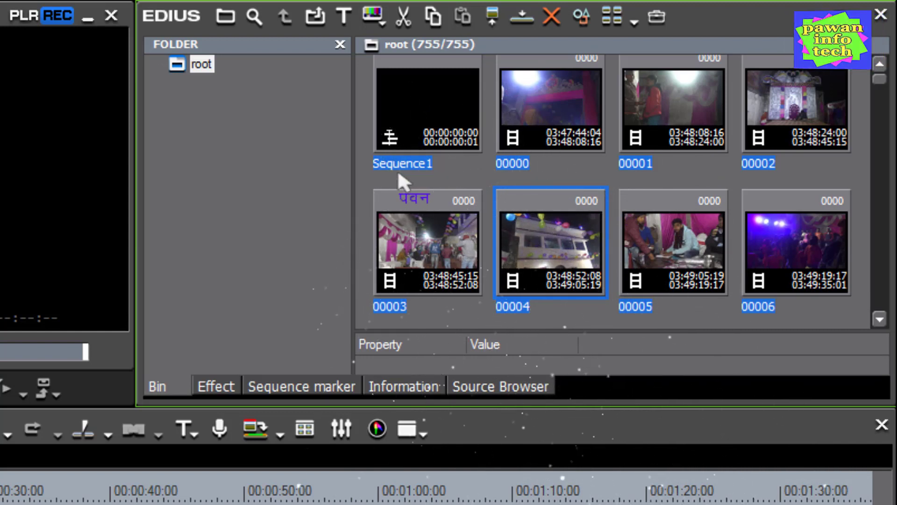
{"action": "left_click", "coordinate": [433, 80]}
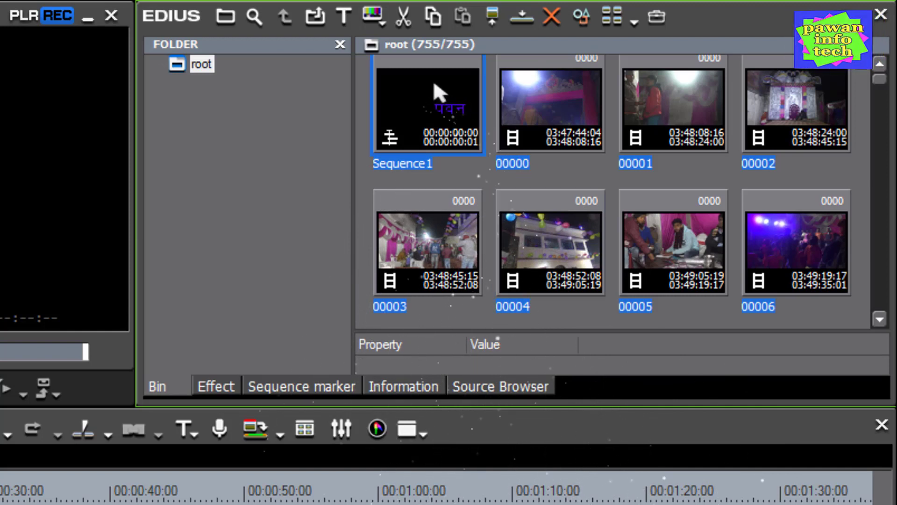
{"action": "left_click", "coordinate": [434, 80], "text": "ctrl"}
{"action": "scroll", "coordinate": [433, 79], "scroll_direction": "up", "scroll_amount": 1}
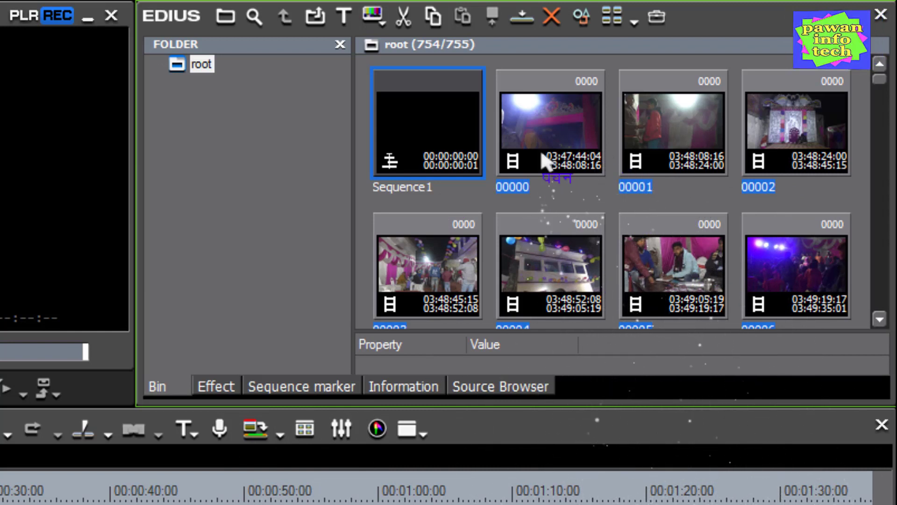
{"action": "left_click", "coordinate": [551, 100]}
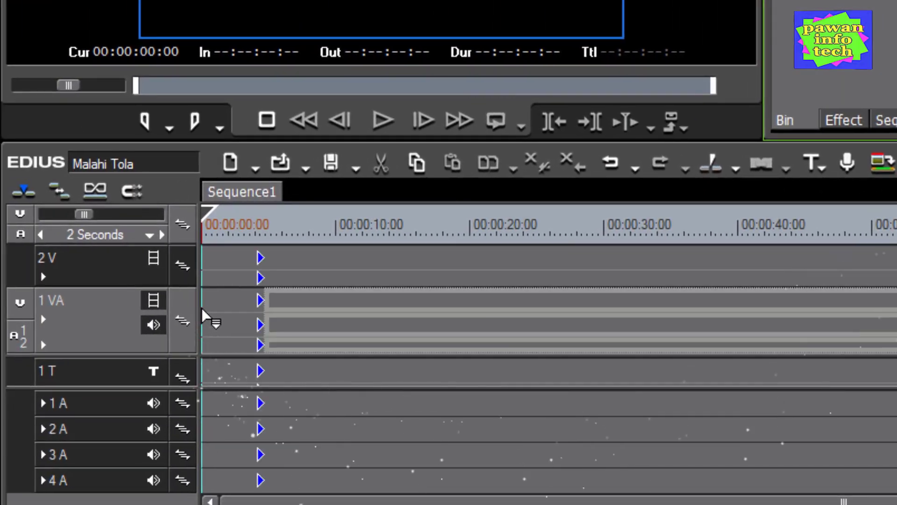
{"action": "left_click_drag", "start_coordinate": [198, 307], "coordinate": [208, 308]}
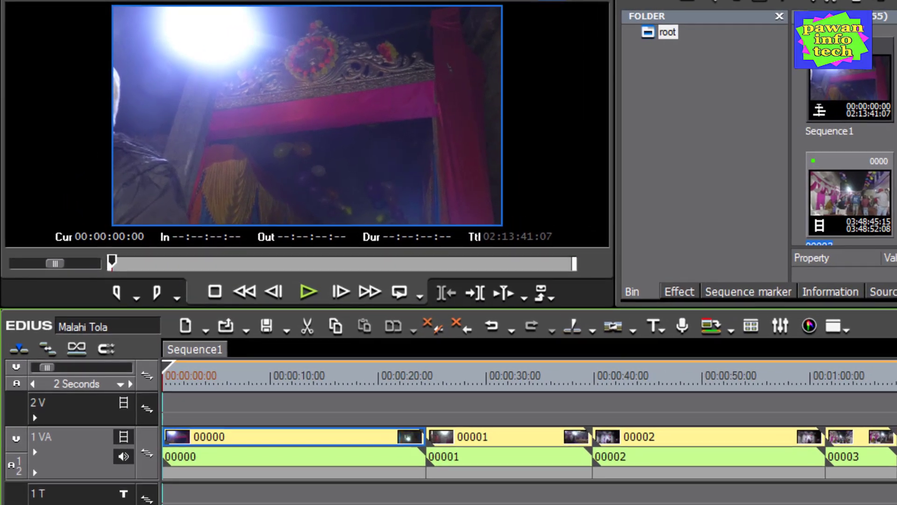
Step: Play the opening of the sequence, mute the audio of the 1 VA track and preview the footage from the beginning
{"action": "key", "text": "space"}
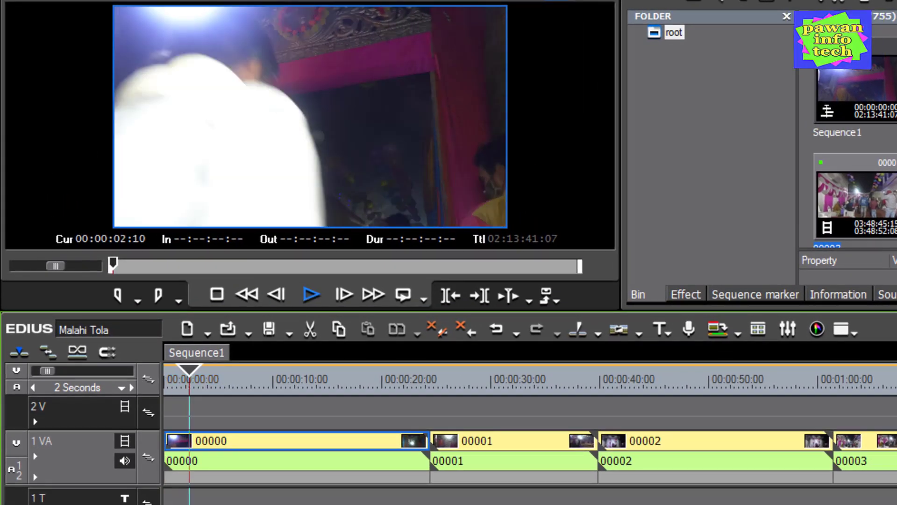
{"action": "key", "text": "space"}
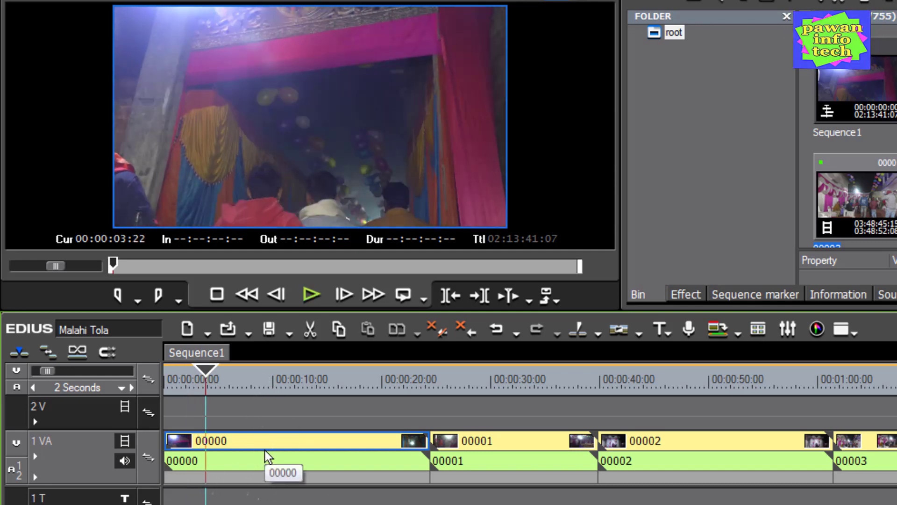
{"action": "left_click", "coordinate": [125, 462]}
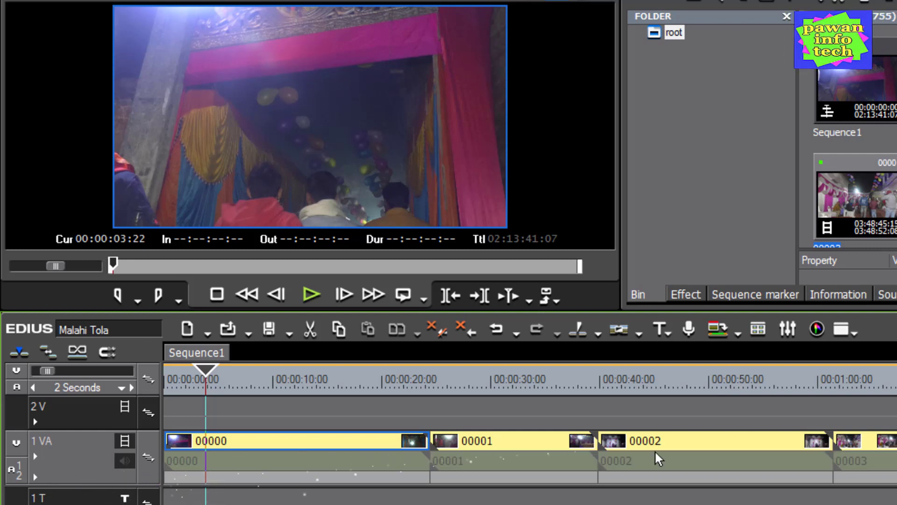
{"action": "left_click_drag", "start_coordinate": [236, 386], "coordinate": [164, 386]}
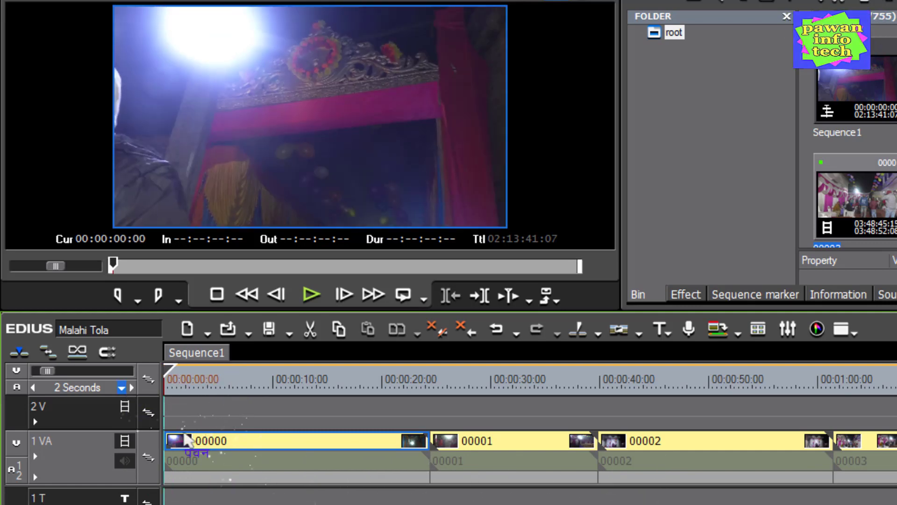
{"action": "key", "text": "space"}
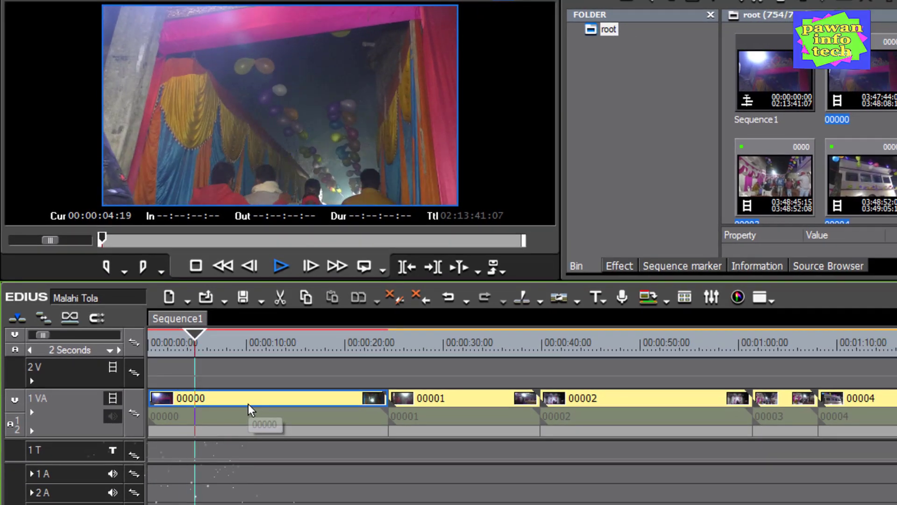
{"action": "left_click_drag", "start_coordinate": [223, 332], "coordinate": [392, 405]}
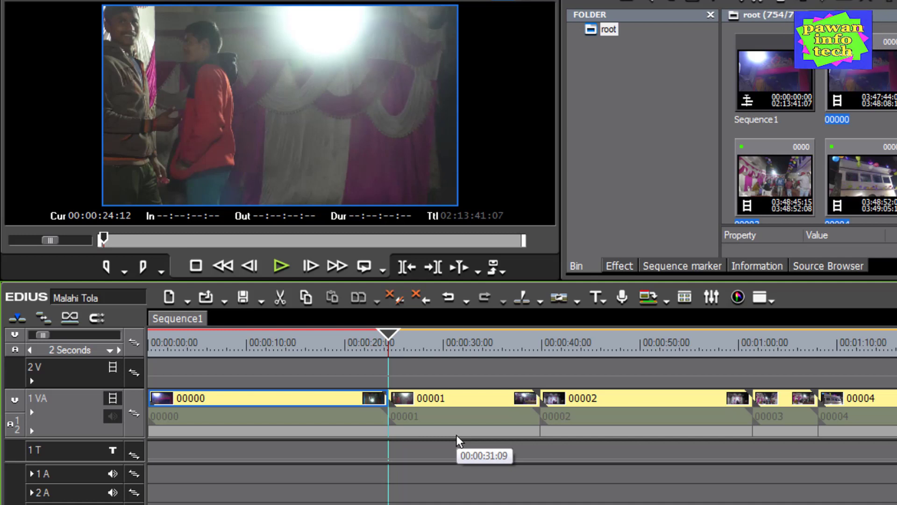
Step: Unmute the audio of the 1 VA track and move the playhead back into clip 00000, to about 00:00:16:17
{"action": "left_click", "coordinate": [112, 416]}
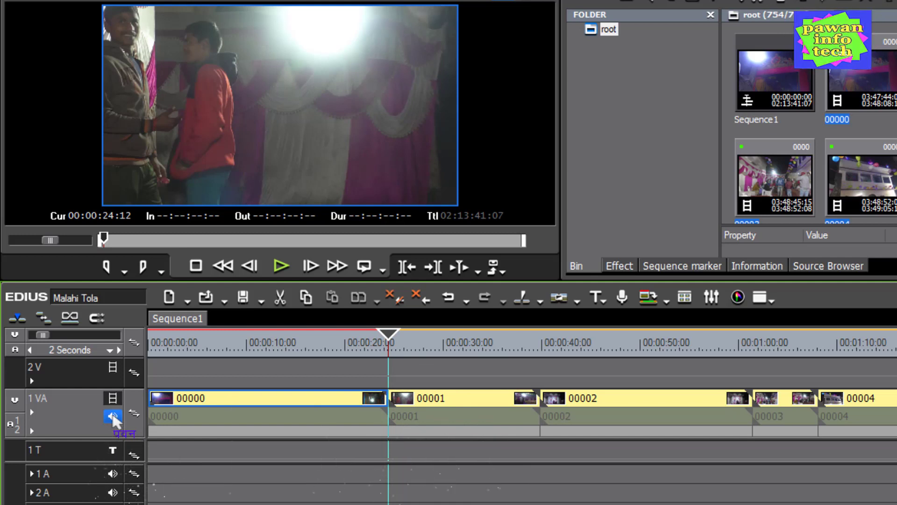
{"action": "left_click", "coordinate": [112, 416]}
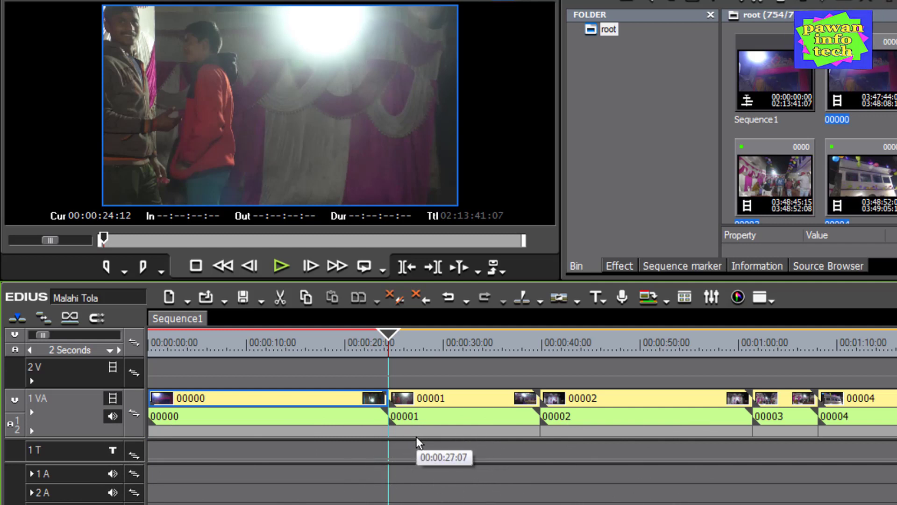
{"action": "left_click_drag", "start_coordinate": [357, 353], "coordinate": [313, 423]}
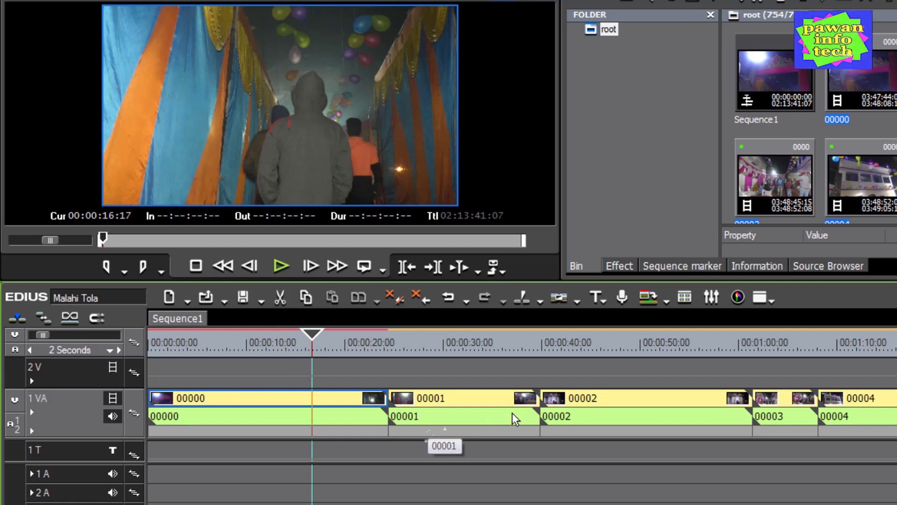
Step: Delete only the audio of clip 00001 on the 1 VA track and play across the cut from clip 00000 to check it
{"action": "left_click", "coordinate": [442, 400]}
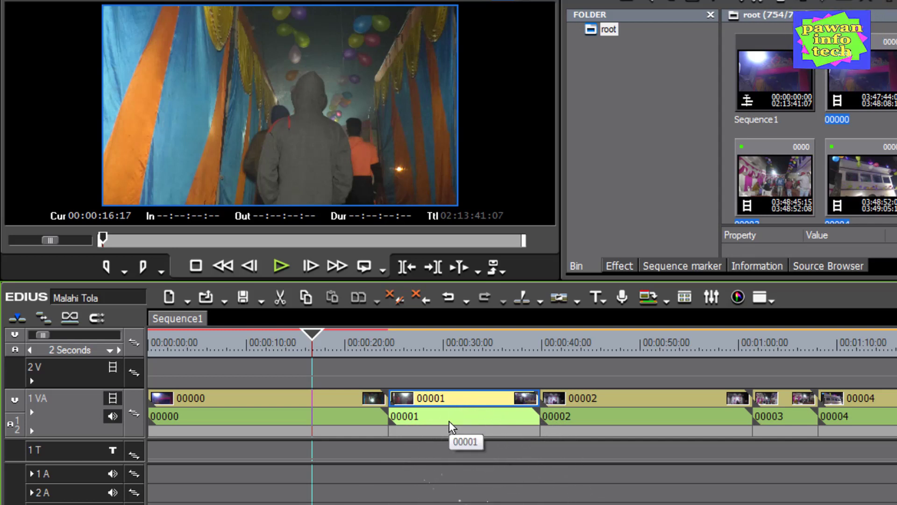
{"action": "key", "text": "alt+a"}
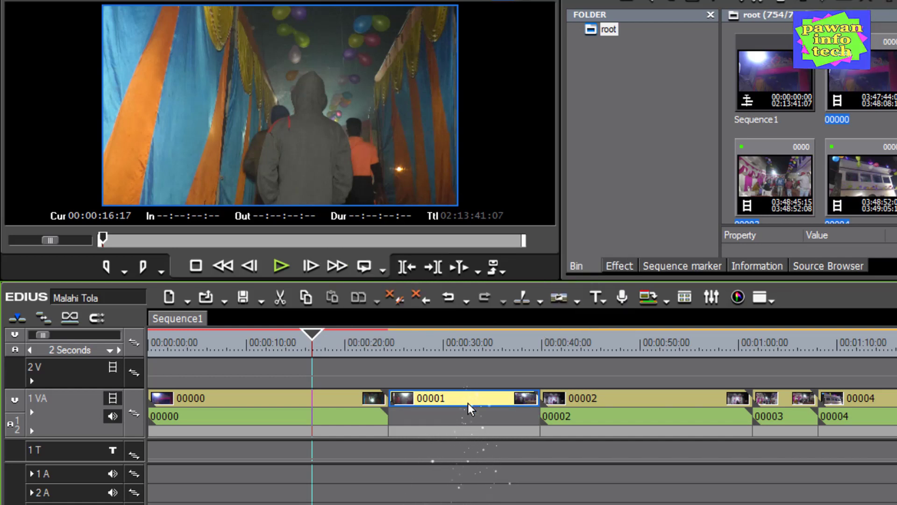
{"action": "left_click", "coordinate": [344, 347]}
{"action": "left_click", "coordinate": [352, 354]}
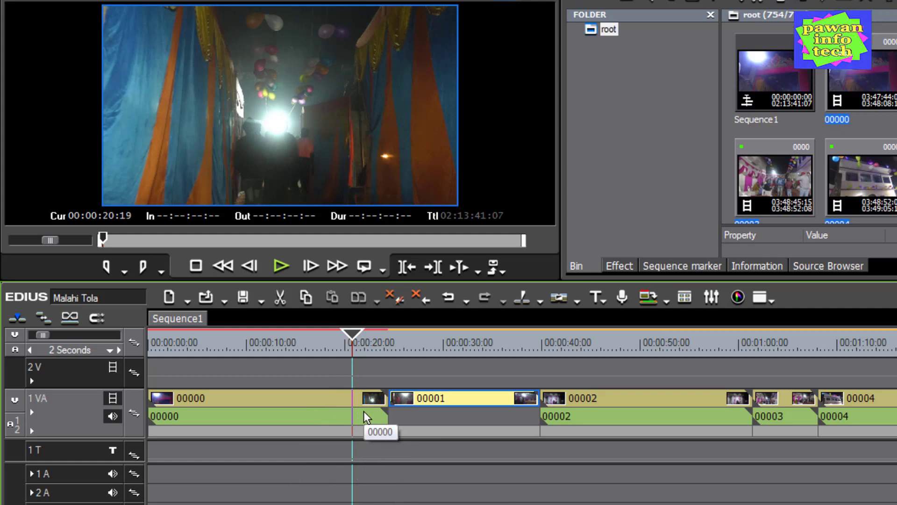
{"action": "key", "text": "space"}
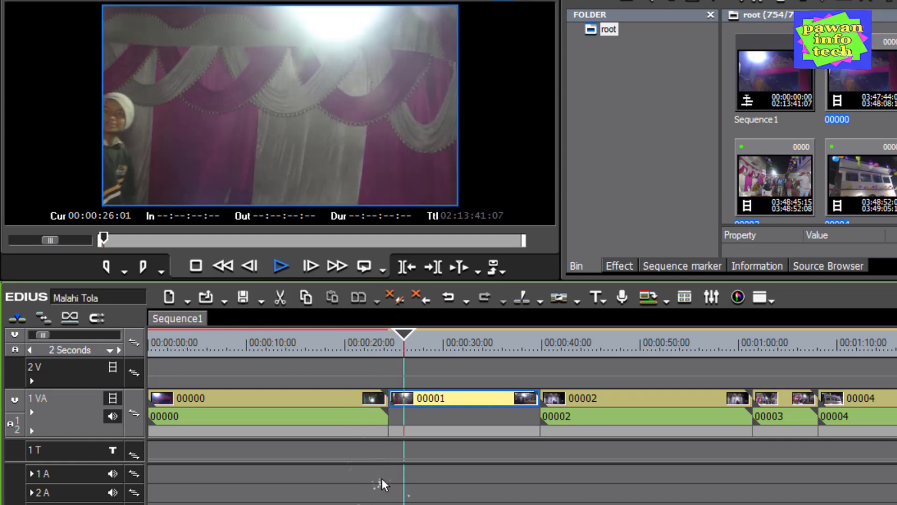
{"action": "key", "text": "space"}
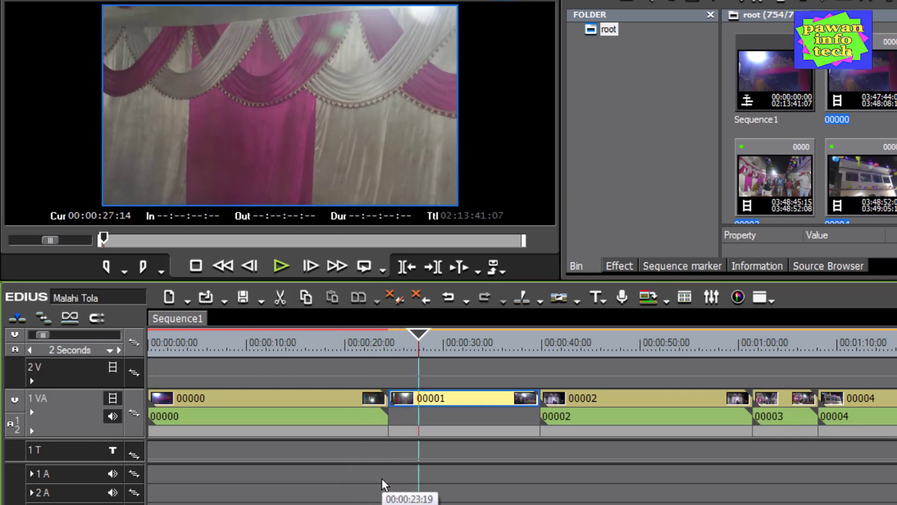
{"action": "mouse_move", "coordinate": [374, 348]}
{"action": "left_mouse_down"}
{"action": "mouse_move", "coordinate": [366, 359]}
{"action": "mouse_move", "coordinate": [361, 353]}
{"action": "left_mouse_up"}
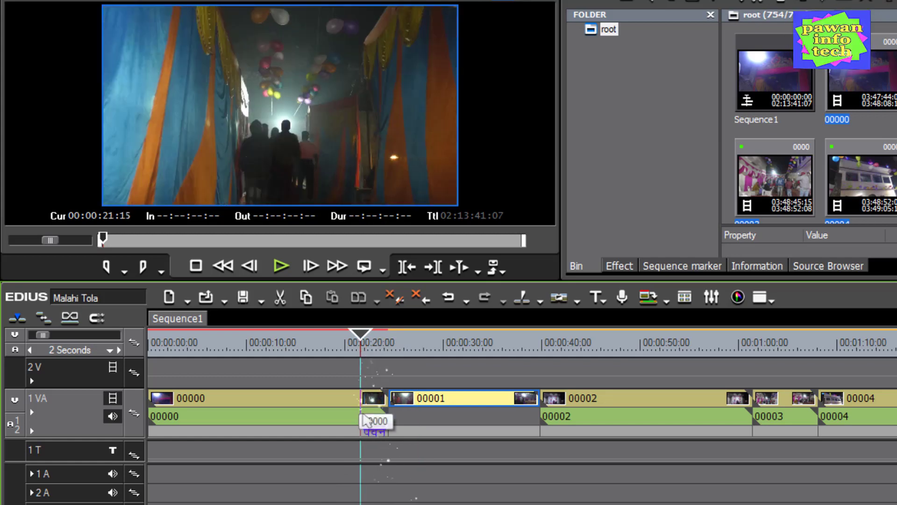
{"action": "left_click_drag", "start_coordinate": [363, 417], "coordinate": [428, 411]}
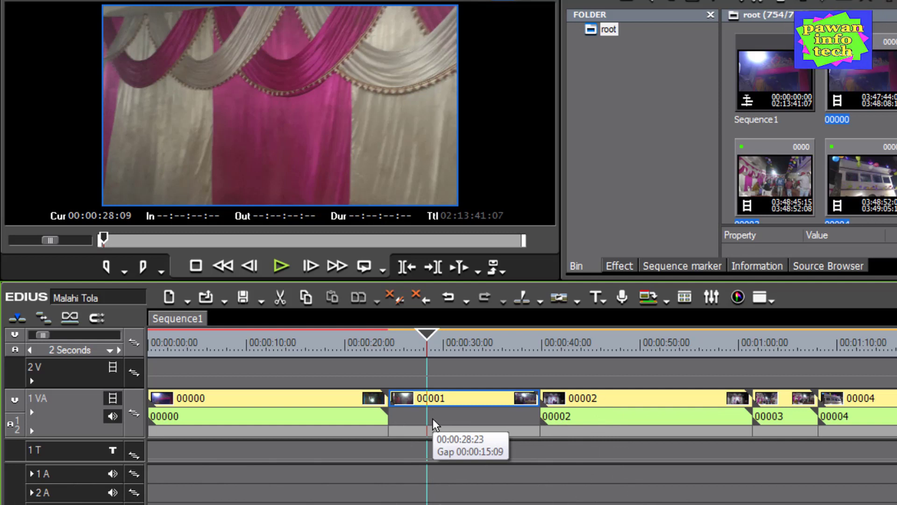
Step: Delete the audio of all clips on the 1 VA track and play back from about 00:00:05:23 to check it
{"action": "key", "text": "alt+a"}
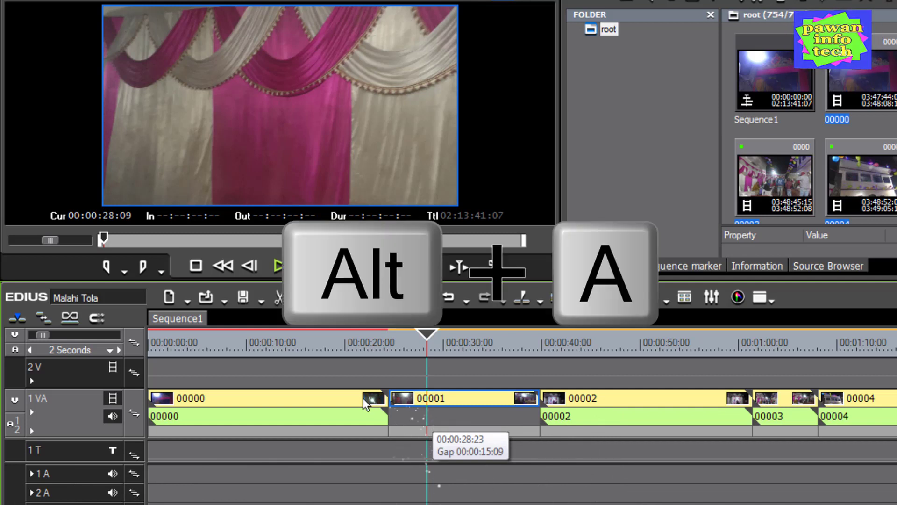
{"action": "left_click", "coordinate": [349, 340]}
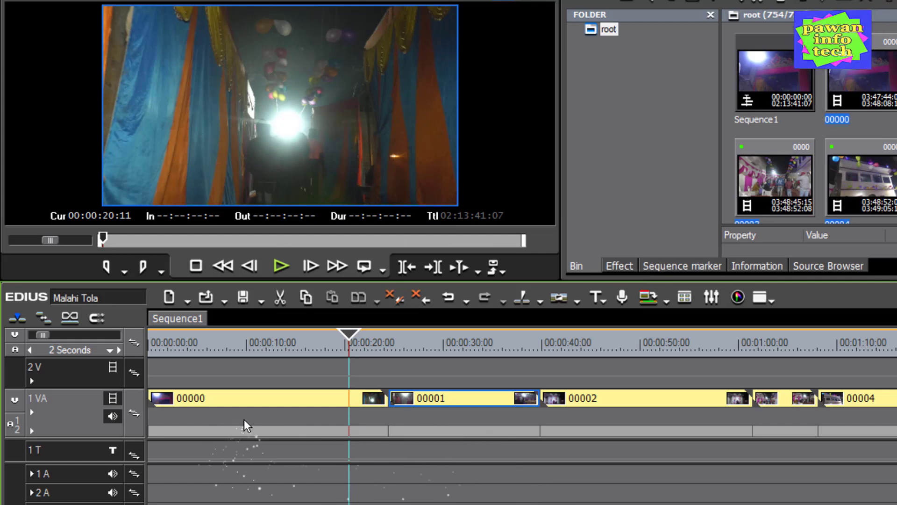
{"action": "left_click", "coordinate": [206, 343]}
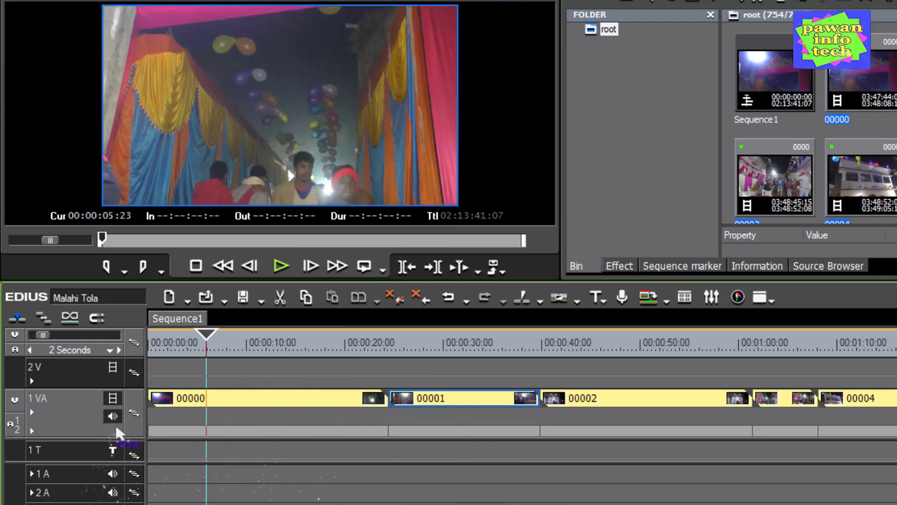
{"action": "key", "text": "space"}
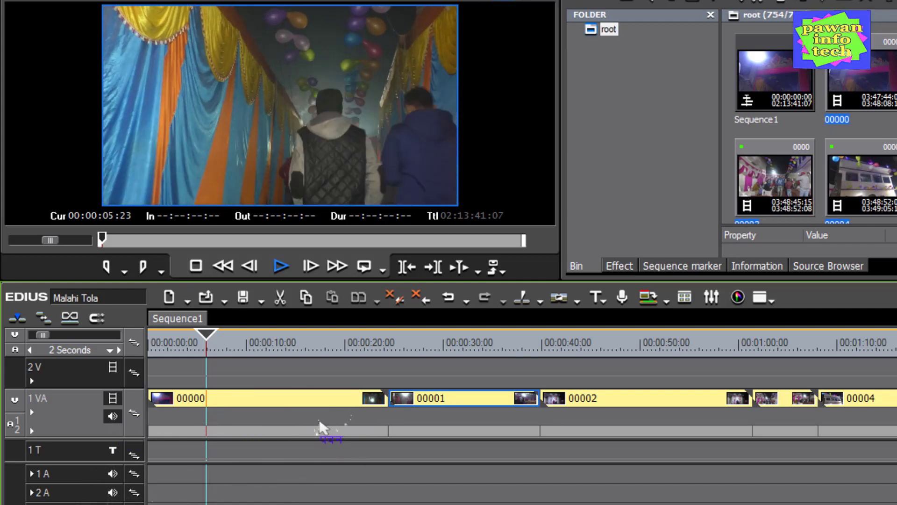
Step: Examine the clips along the 1 VA track at different timeline scales, checking whether any audio remains beneath the video
{"action": "left_click_drag", "start_coordinate": [262, 340], "coordinate": [446, 394]}
{"action": "scroll", "coordinate": [446, 394], "scroll_direction": "up", "scroll_amount": 2}
{"action": "scroll", "coordinate": [446, 395], "scroll_direction": "down", "scroll_amount": 4}
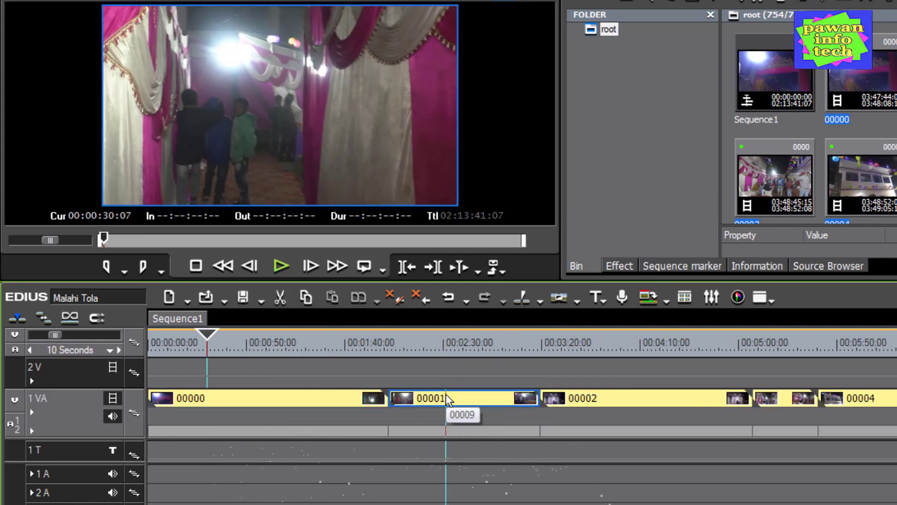
{"action": "left_click_drag", "start_coordinate": [244, 351], "coordinate": [342, 419]}
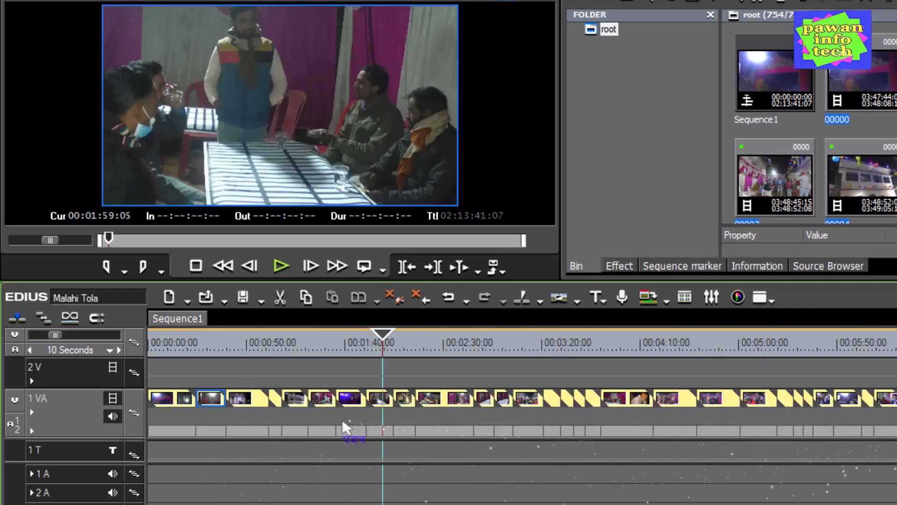
{"action": "scroll", "coordinate": [433, 415], "scroll_direction": "up", "scroll_amount": 2}
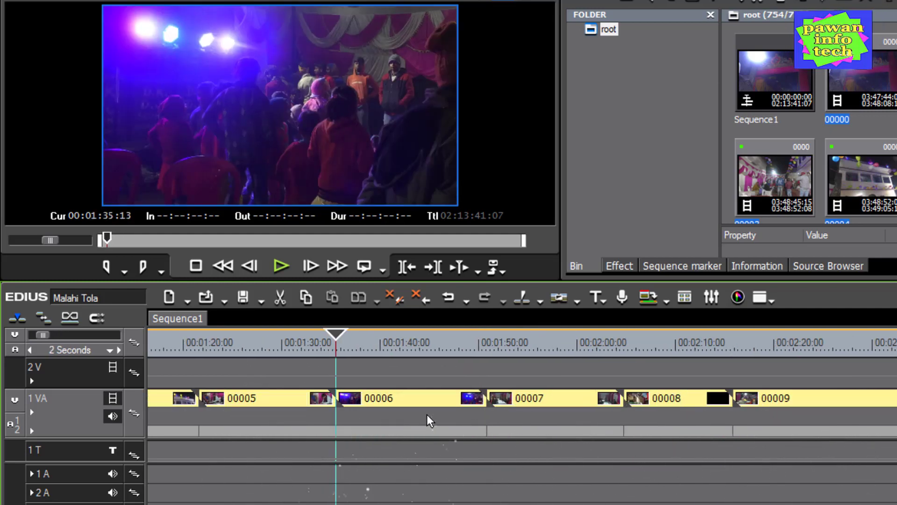
{"action": "scroll", "coordinate": [427, 415], "scroll_direction": "up", "scroll_amount": 1}
{"action": "left_click_drag", "start_coordinate": [375, 354], "coordinate": [337, 402]}
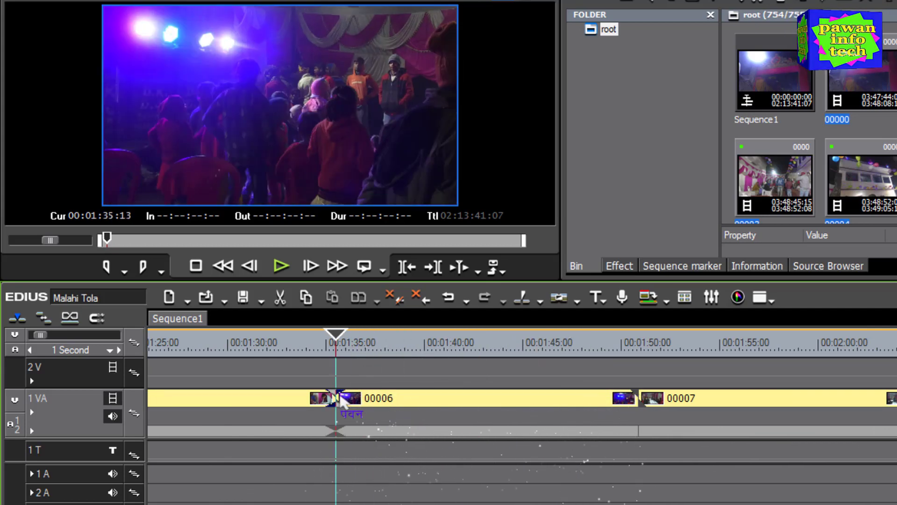
{"action": "left_click", "coordinate": [422, 478]}
{"action": "left_click", "coordinate": [290, 358]}
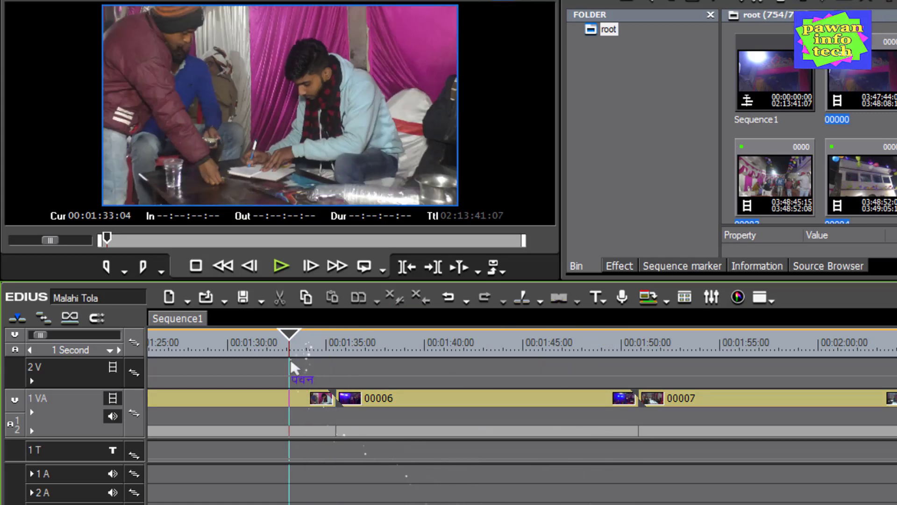
Step: Select clip 00006 on the 1 VA track and place the playhead inside it, at about 00:01:36:21
{"action": "left_click_drag", "start_coordinate": [291, 359], "coordinate": [257, 404]}
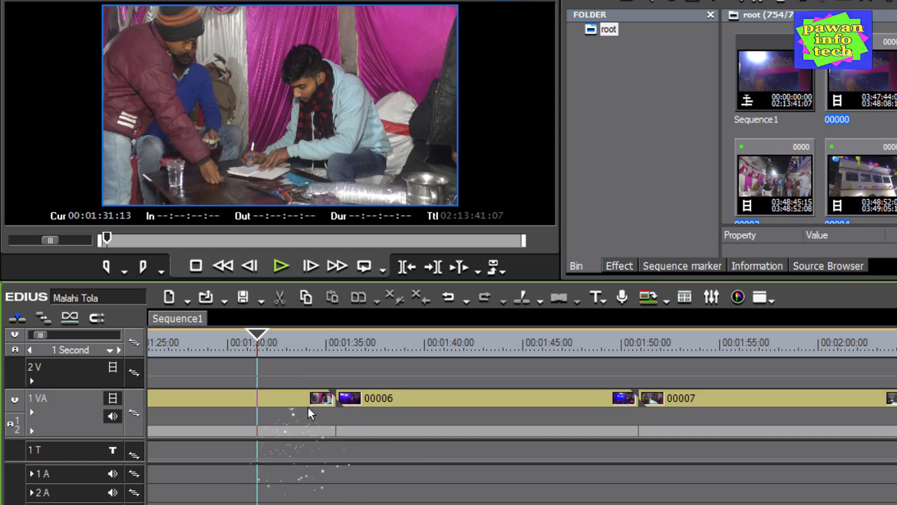
{"action": "left_click", "coordinate": [371, 402]}
{"action": "left_click_drag", "start_coordinate": [349, 356], "coordinate": [370, 356]}
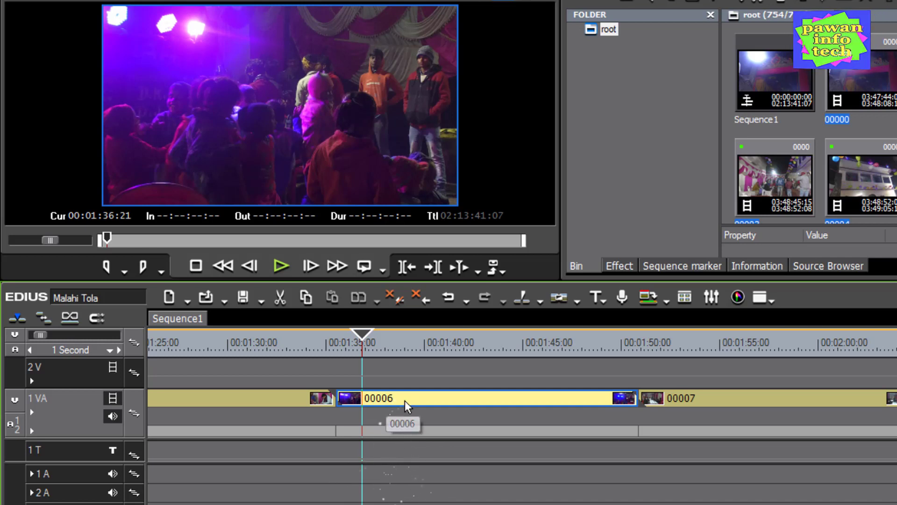
Step: Try coarser and finer timeline scales around clip 00006, ending with the whole clip shown between its neighbours
{"action": "scroll", "coordinate": [384, 411], "scroll_direction": "down", "scroll_amount": 2}
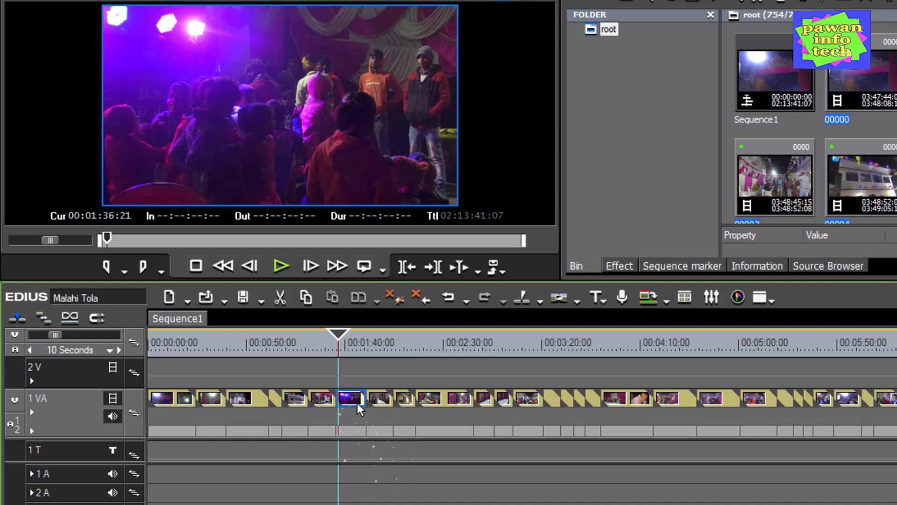
{"action": "scroll", "coordinate": [359, 403], "scroll_direction": "up", "scroll_amount": 3}
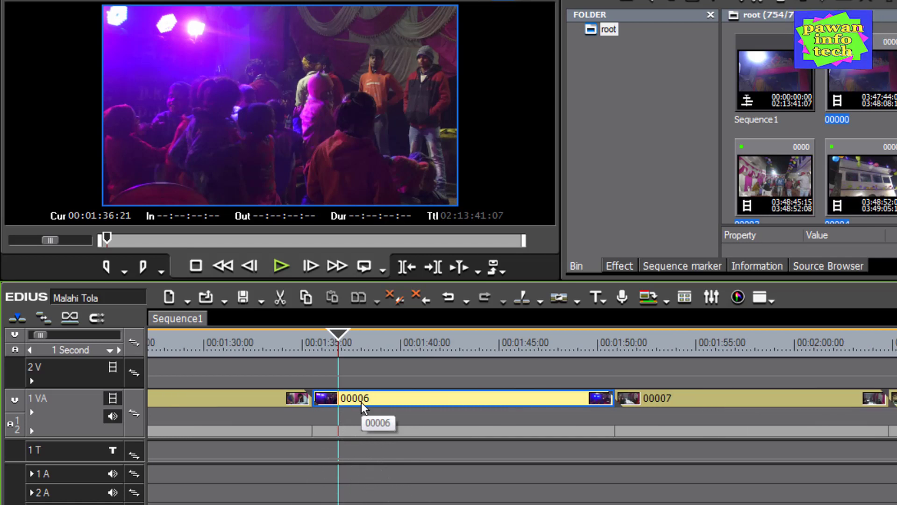
{"action": "scroll", "coordinate": [362, 403], "scroll_direction": "up", "scroll_amount": 2}
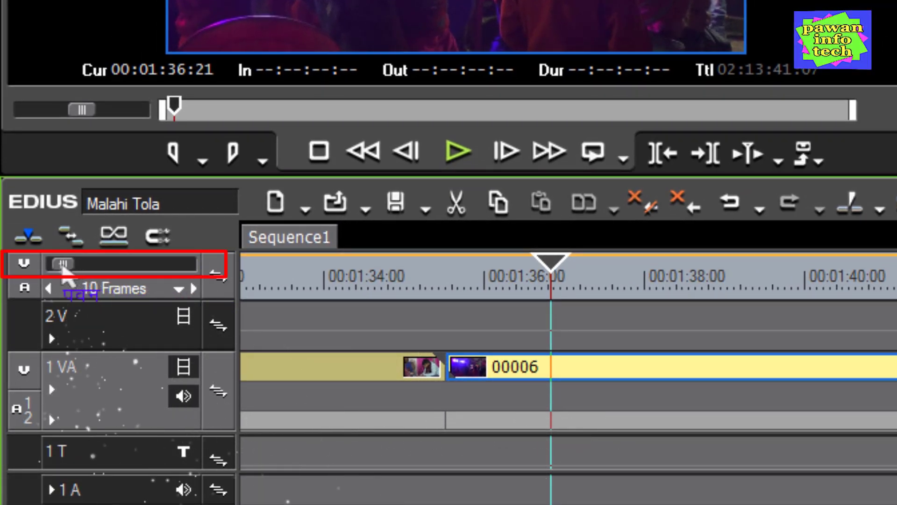
{"action": "mouse_move", "coordinate": [64, 268]}
{"action": "left_mouse_down"}
{"action": "mouse_move", "coordinate": [137, 275]}
{"action": "mouse_move", "coordinate": [73, 275]}
{"action": "left_mouse_up"}
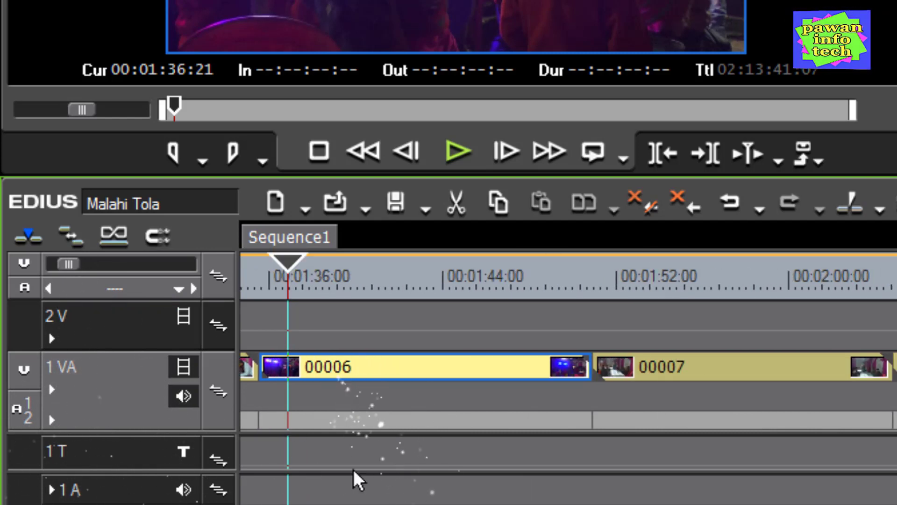
{"action": "scroll", "coordinate": [712, 364], "scroll_direction": "up", "scroll_amount": 3}
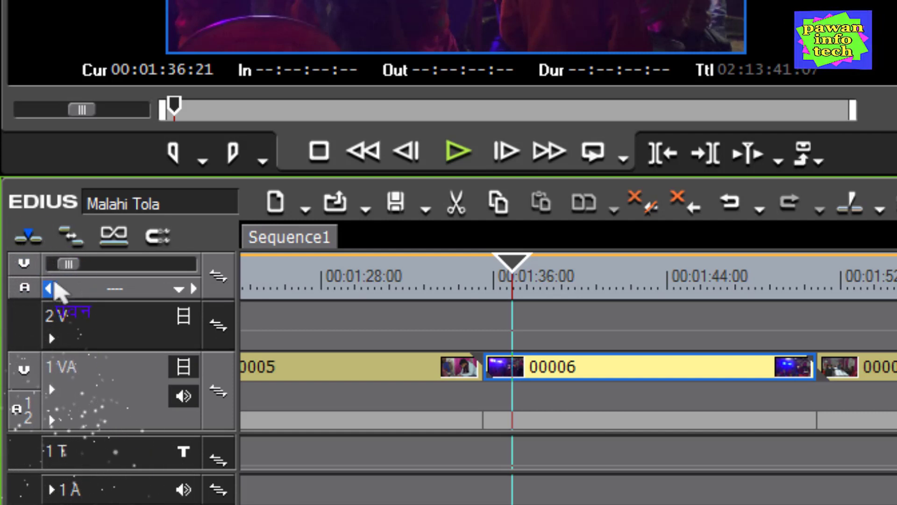
Step: Switch the timeline editing mode from Insert to Overwrite
{"action": "left_click", "coordinate": [28, 236]}
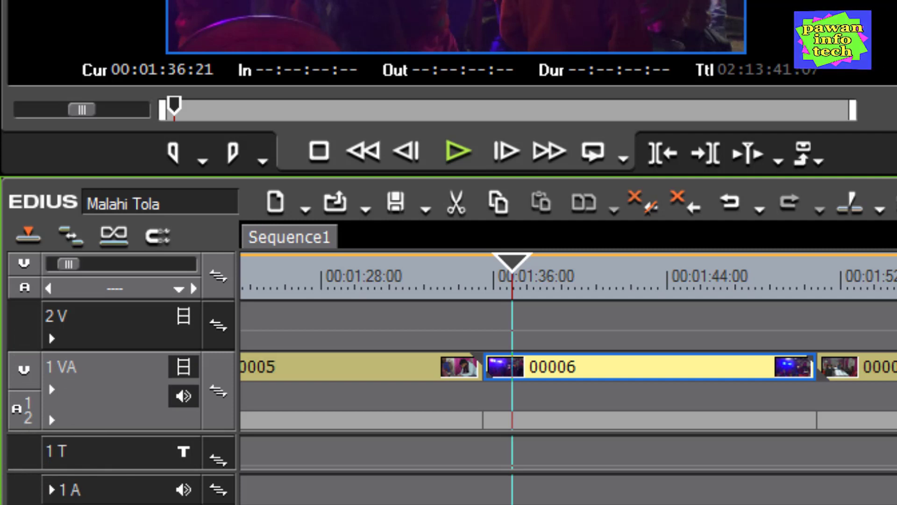
{"action": "key", "text": "Insert"}
{"action": "key", "text": "Insert"}
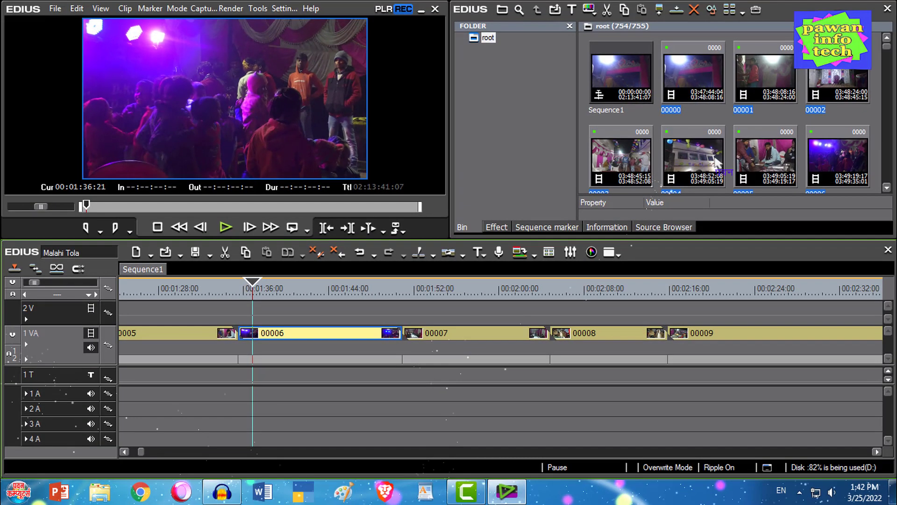
Step: Find source clip 00006 in the bin's root folder and select it
{"action": "left_click", "coordinate": [715, 161]}
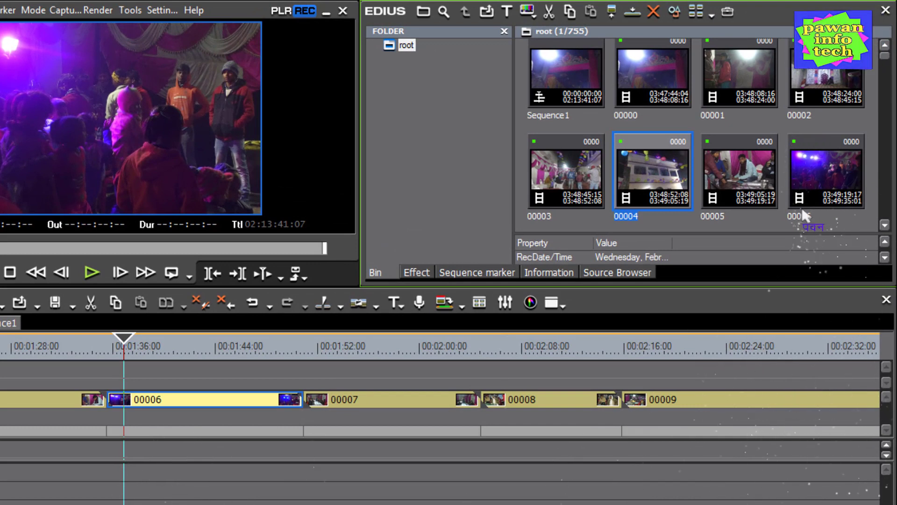
{"action": "left_click_drag", "start_coordinate": [885, 59], "coordinate": [813, 124]}
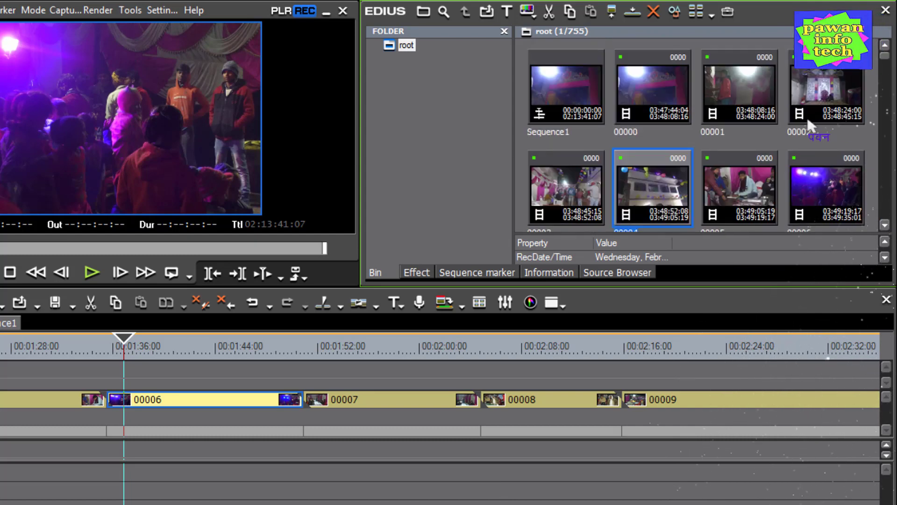
{"action": "left_click", "coordinate": [886, 226]}
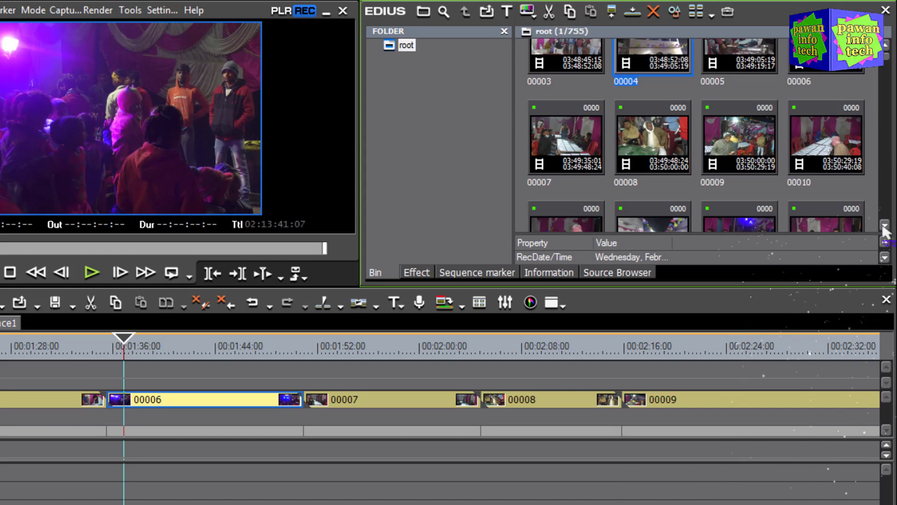
{"action": "left_click", "coordinate": [886, 45]}
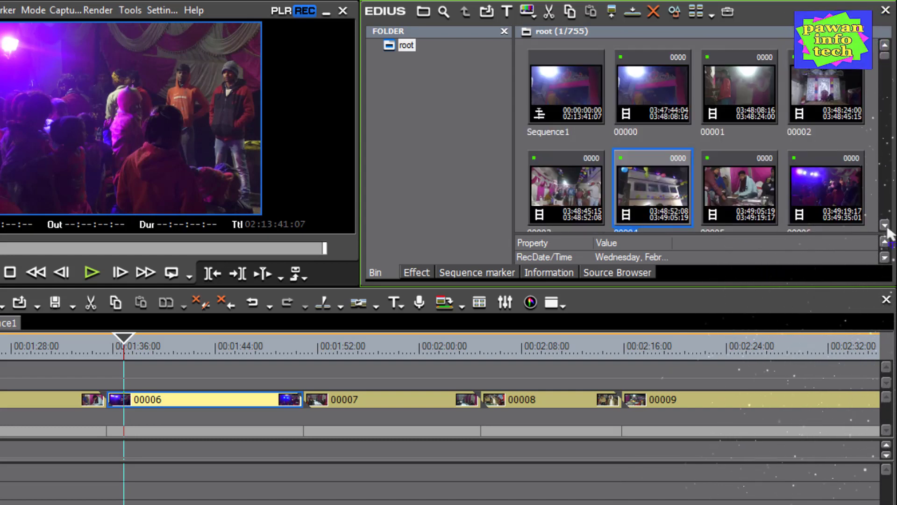
{"action": "left_click", "coordinate": [886, 226]}
{"action": "left_click", "coordinate": [814, 77]}
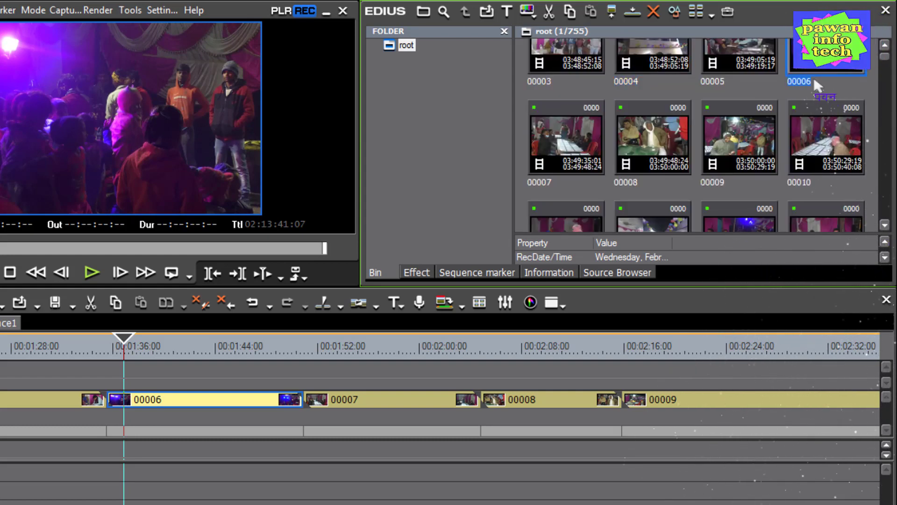
{"action": "scroll", "coordinate": [814, 77], "scroll_direction": "up", "scroll_amount": 1}
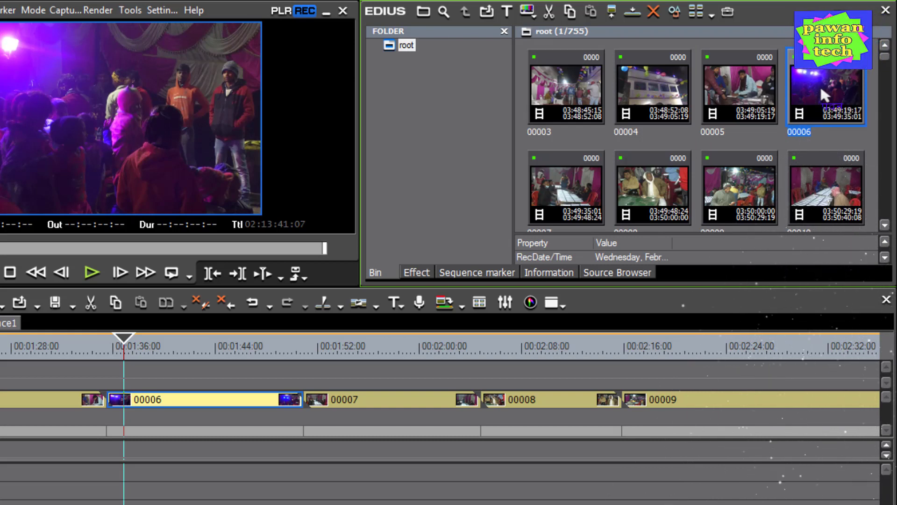
Step: Overwrite the silent clip 00006 on the 1 VA track with its bin source to restore the audio, and play it back
{"action": "left_click_drag", "start_coordinate": [821, 90], "coordinate": [113, 402]}
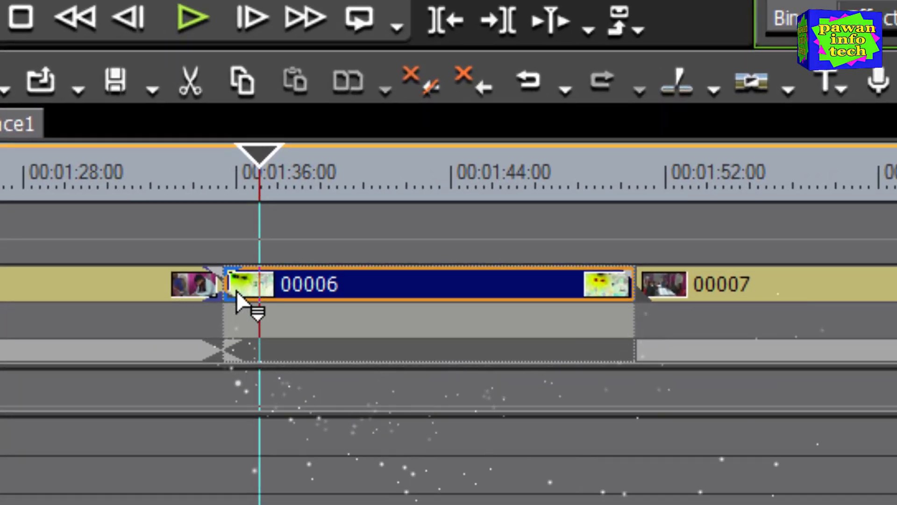
{"action": "left_click_drag", "start_coordinate": [236, 290], "coordinate": [236, 290]}
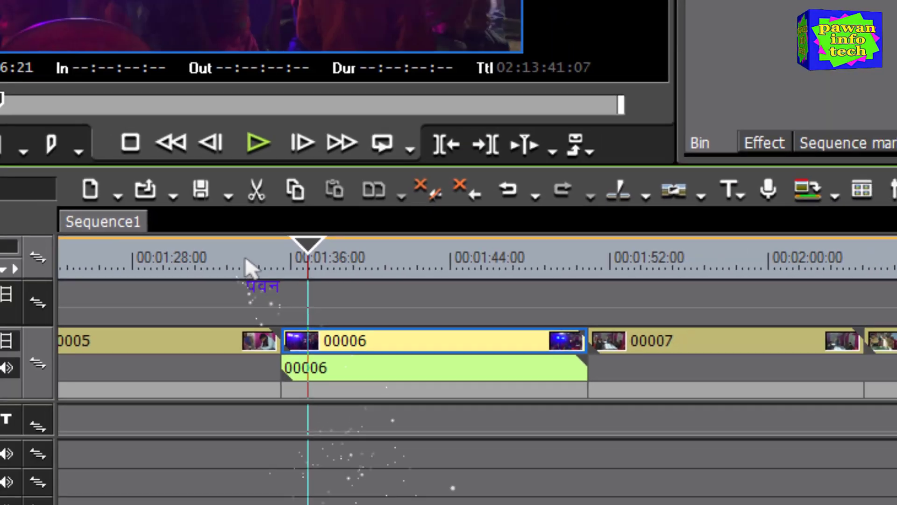
{"action": "left_click", "coordinate": [245, 267]}
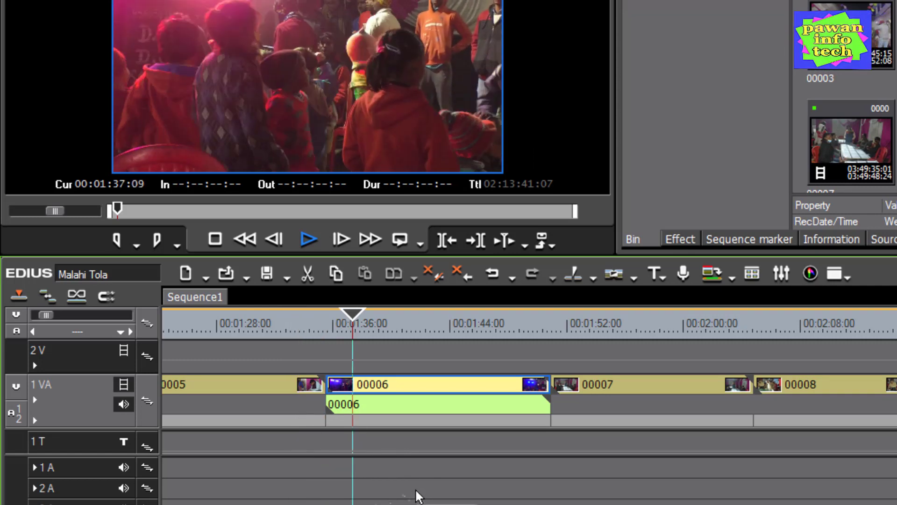
{"action": "key", "text": "space"}
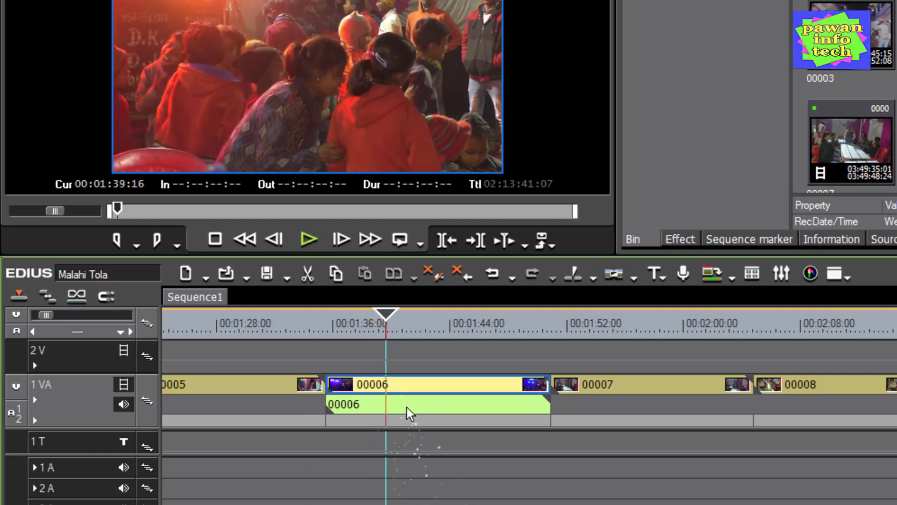
Step: Restore the audio of clip 00008 by overwriting it with its bin source, and move the playhead to about 00:01:28:24
{"action": "left_click", "coordinate": [792, 386]}
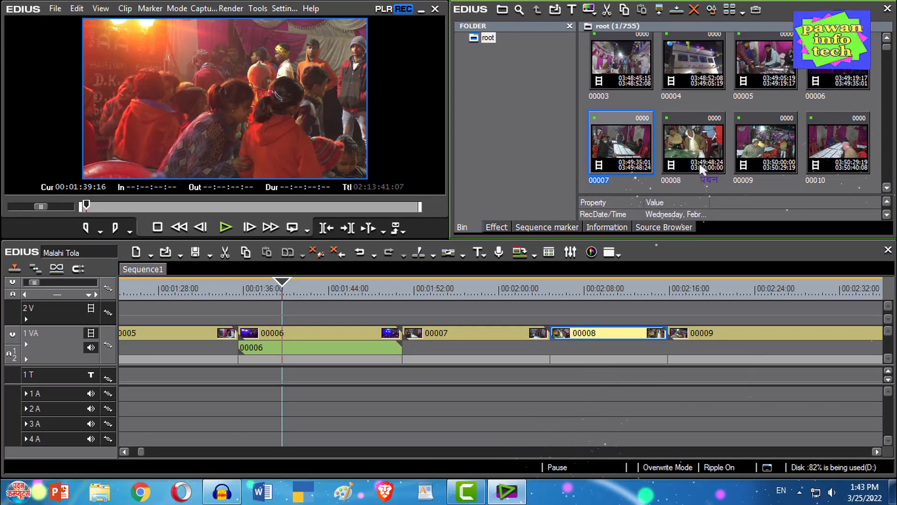
{"action": "left_click", "coordinate": [666, 166]}
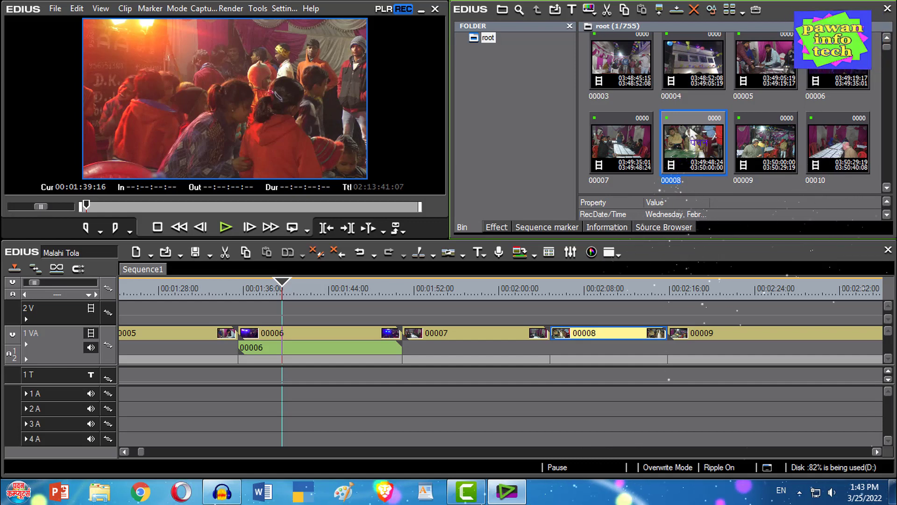
{"action": "left_click_drag", "start_coordinate": [683, 135], "coordinate": [557, 335]}
{"action": "left_click_drag", "start_coordinate": [527, 281], "coordinate": [571, 299]}
{"action": "left_click_drag", "start_coordinate": [553, 331], "coordinate": [171, 358]}
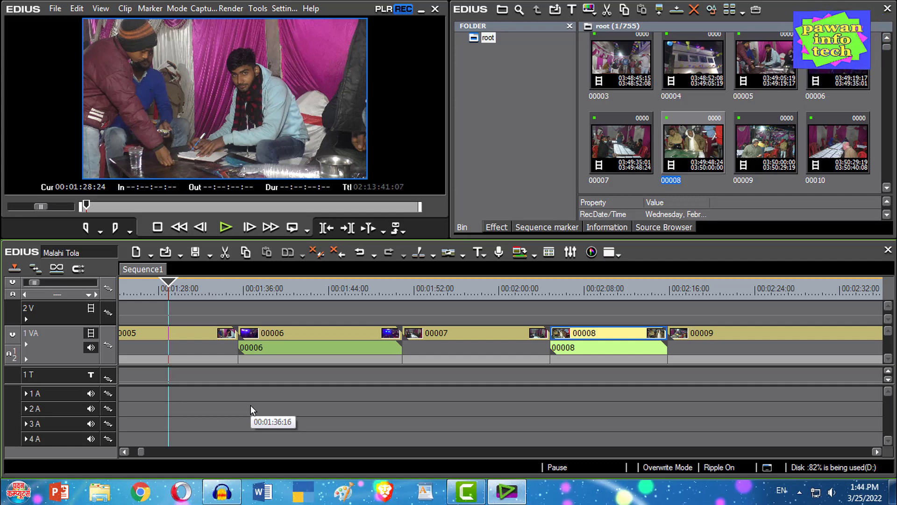
Step: Minimize EDIUS to show the Windows desktop and open the desktop's context menu
{"action": "left_click", "coordinate": [422, 10]}
{"action": "right_click", "coordinate": [442, 189]}
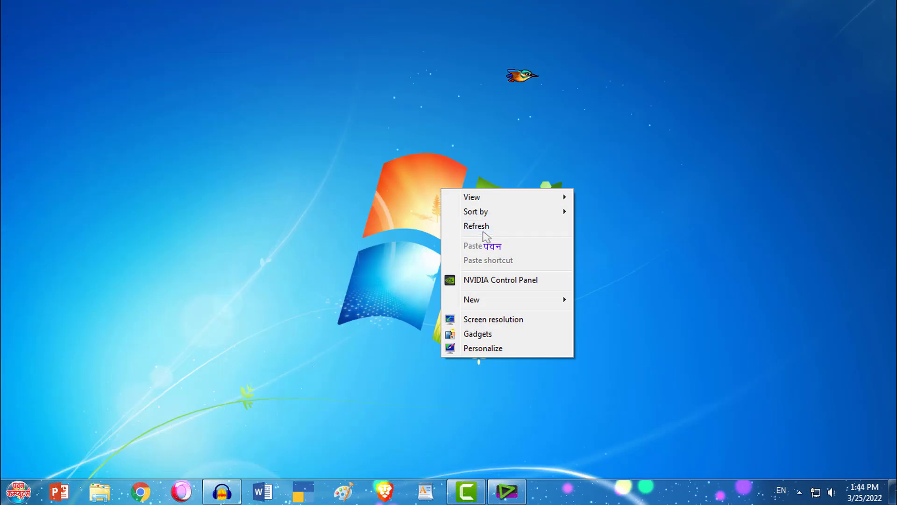